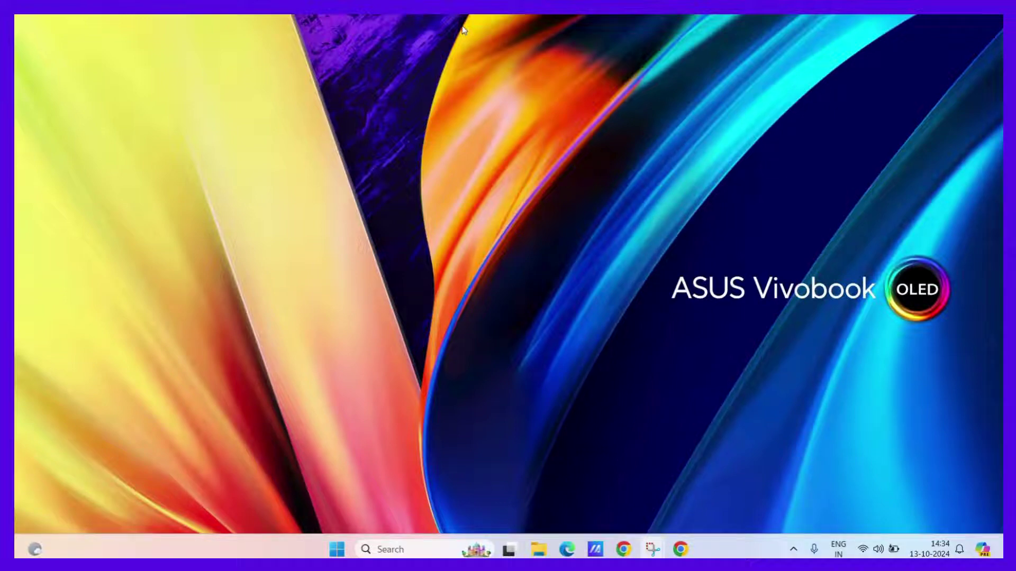
# Restore the Chrome window and look over the empty Geonames and Google test forms
pyautogui.click(681, 548)
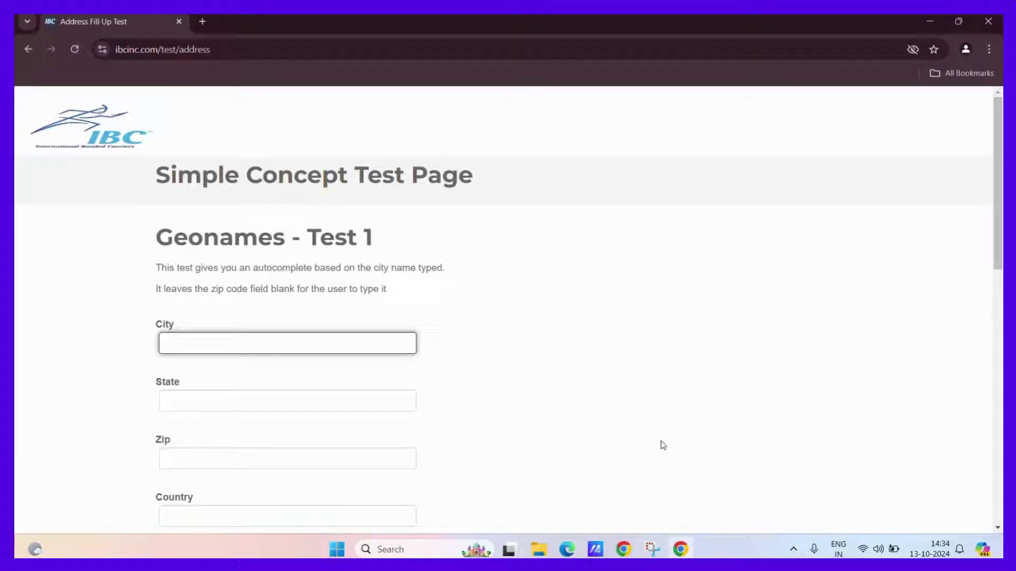
pyautogui.scroll(-3, 560, 378)
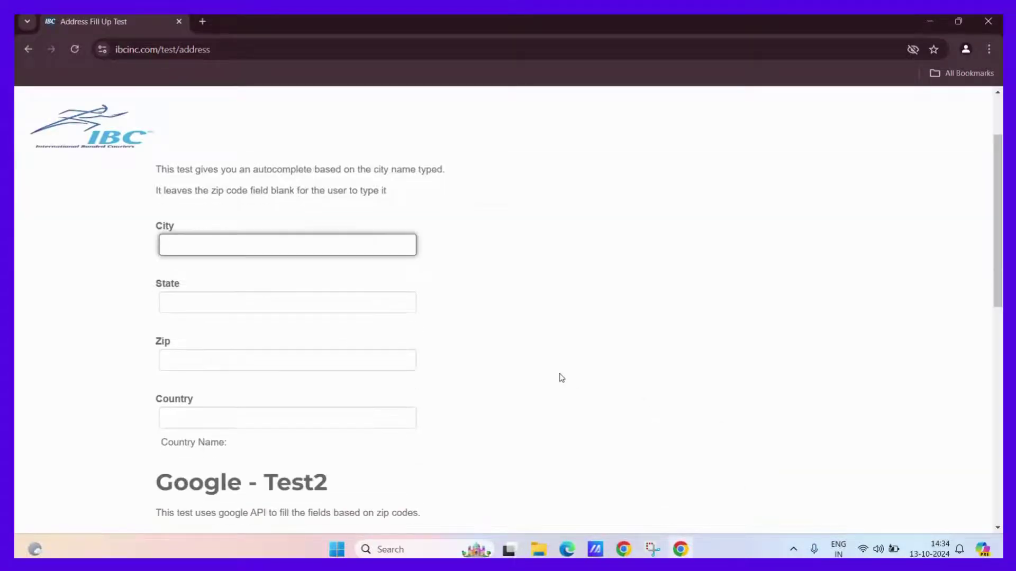
pyautogui.scroll(3, 399, 371)
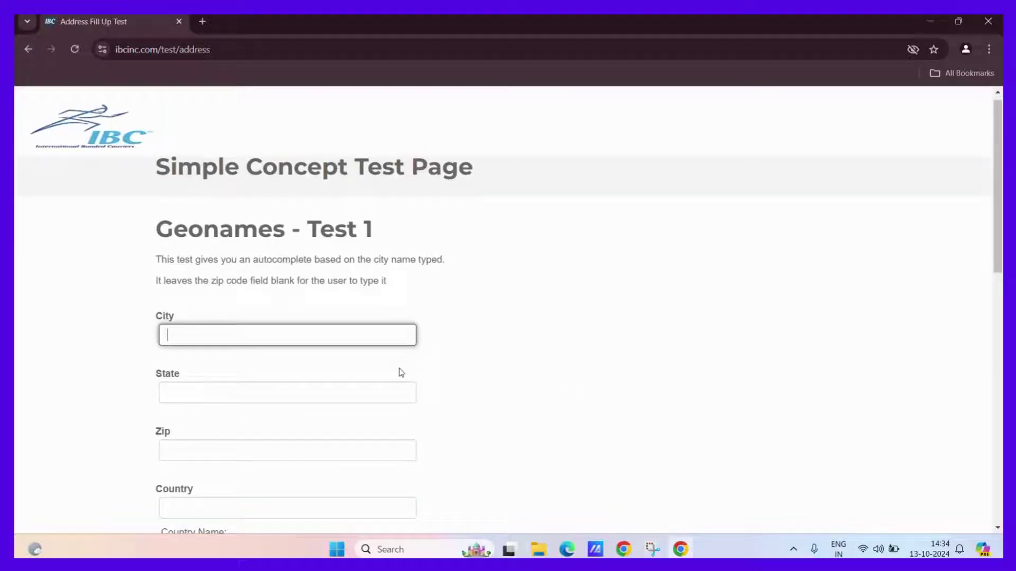
pyautogui.scroll(-1, 399, 371)
pyautogui.scroll(1, 399, 370)
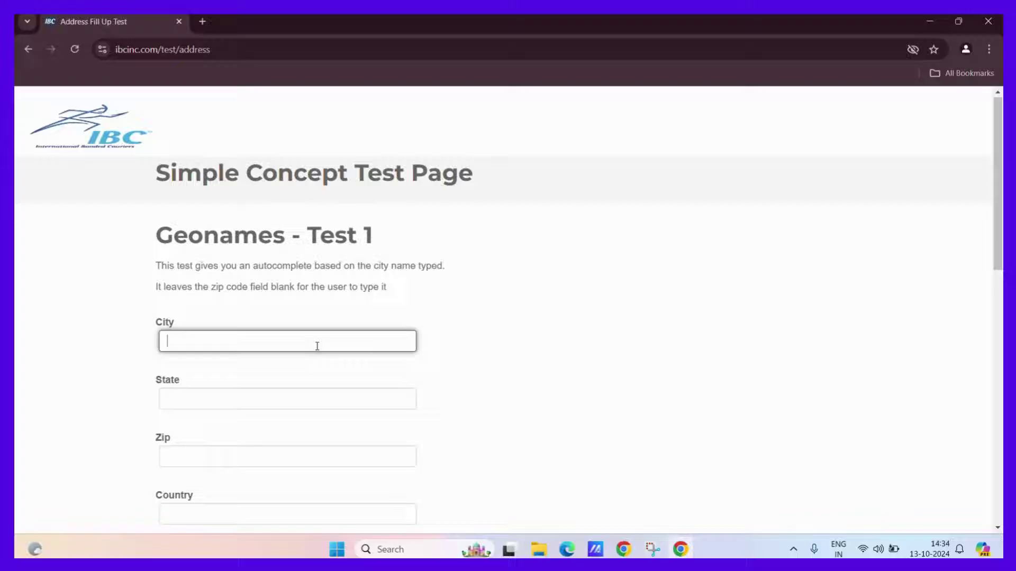
pyautogui.scroll(-2, 318, 344)
pyautogui.scroll(-1, 318, 345)
pyautogui.scroll(-2, 318, 345)
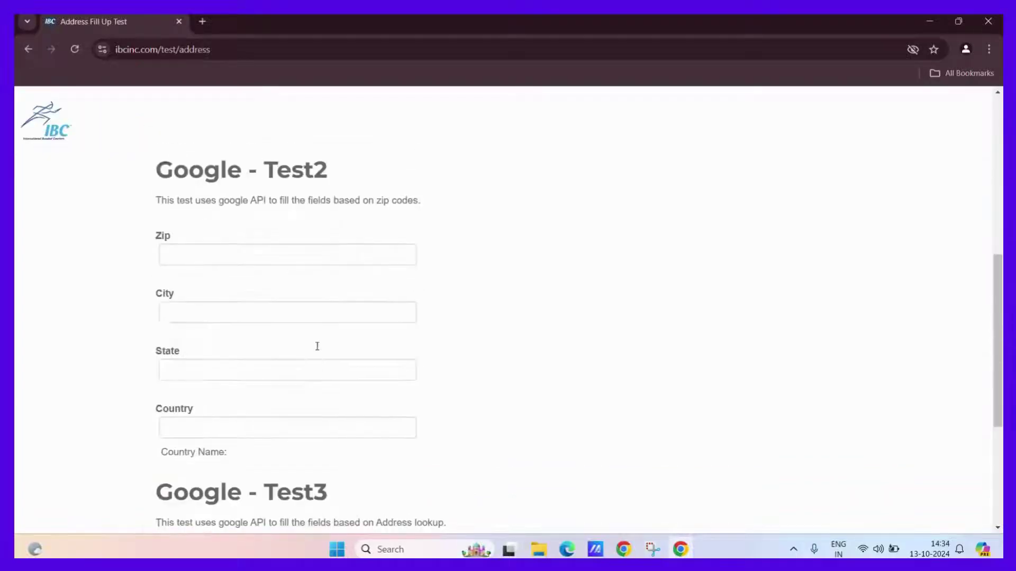
pyautogui.scroll(-2, 317, 347)
pyautogui.scroll(-1, 316, 350)
pyautogui.scroll(8, 316, 350)
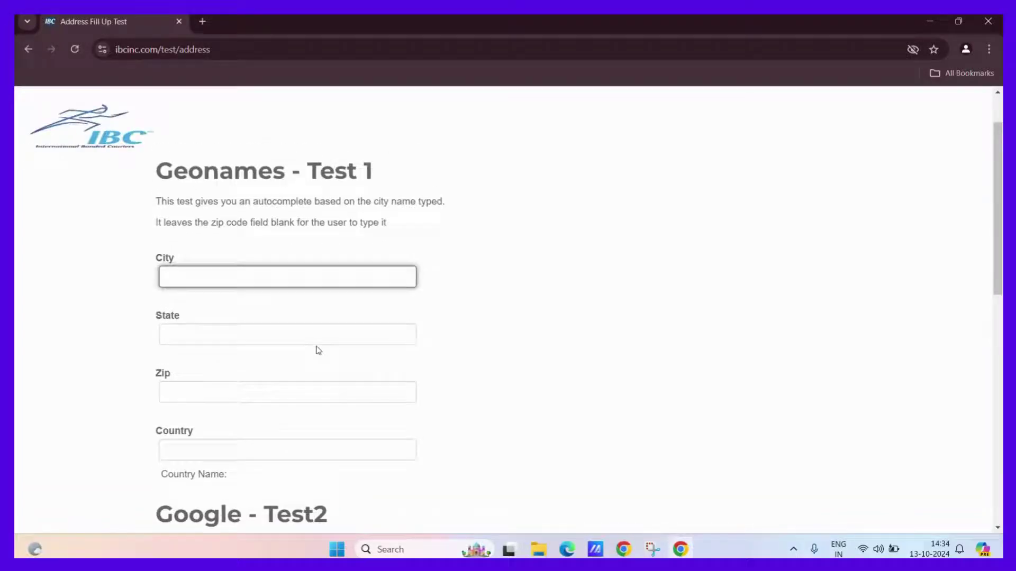
pyautogui.click(230, 329)
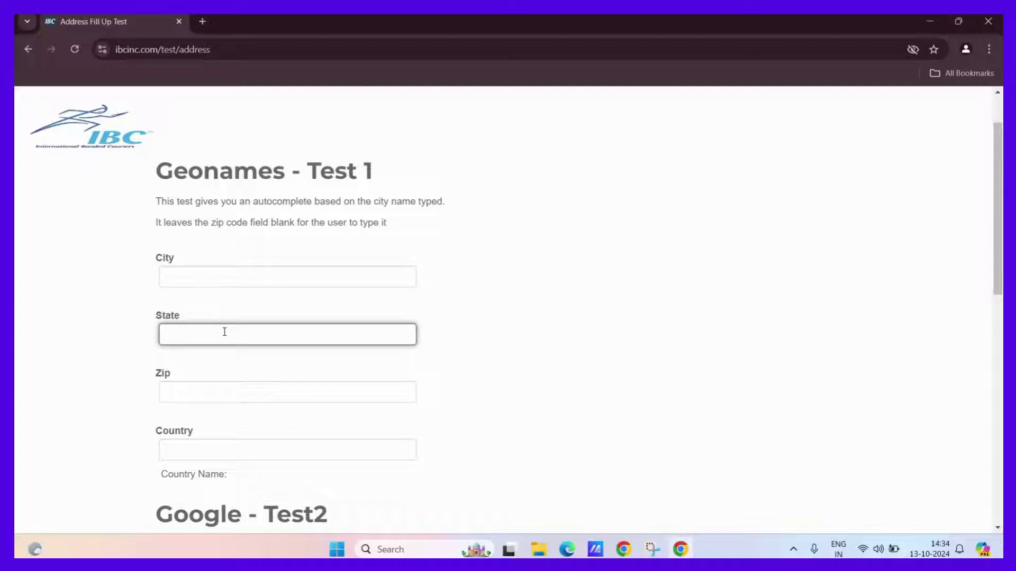
pyautogui.click(513, 309)
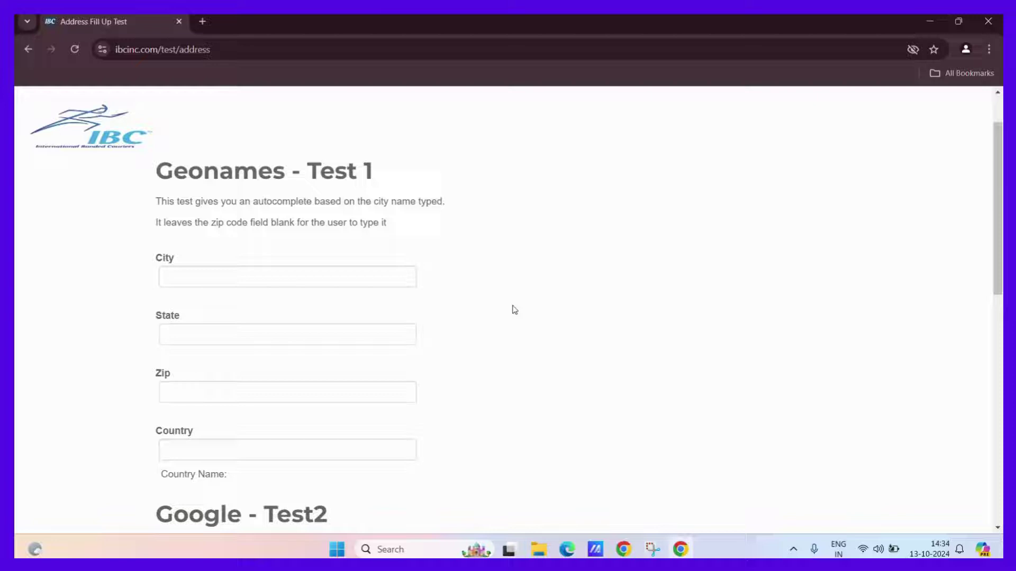
pyautogui.scroll(-1, 350, 259)
pyautogui.scroll(-2, 349, 263)
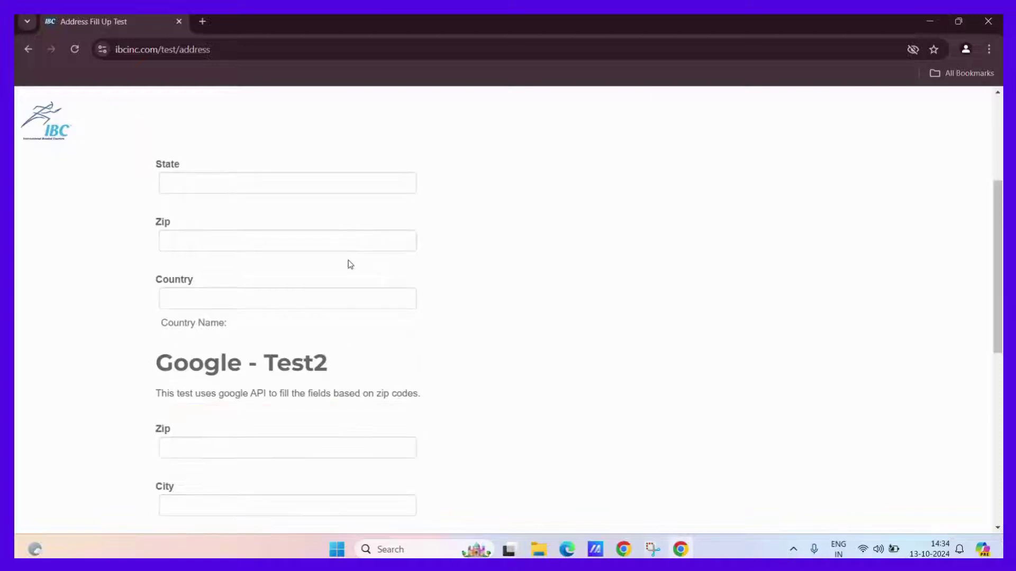
pyautogui.scroll(-2, 397, 323)
pyautogui.scroll(-3, 397, 323)
pyautogui.scroll(10, 424, 308)
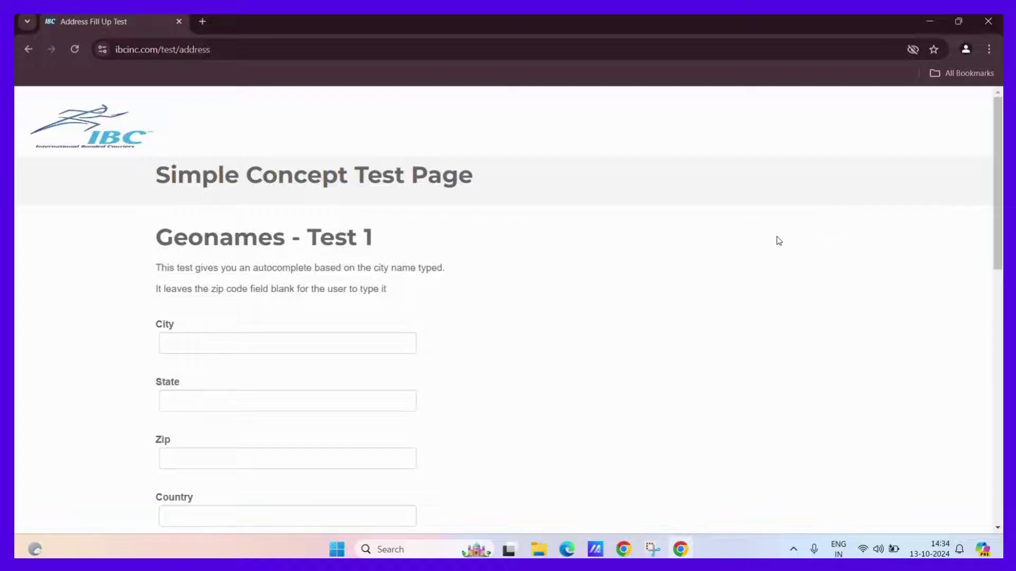
# Go from Chrome Settings through Autofill and passwords to Addresses and more
pyautogui.click(989, 50)
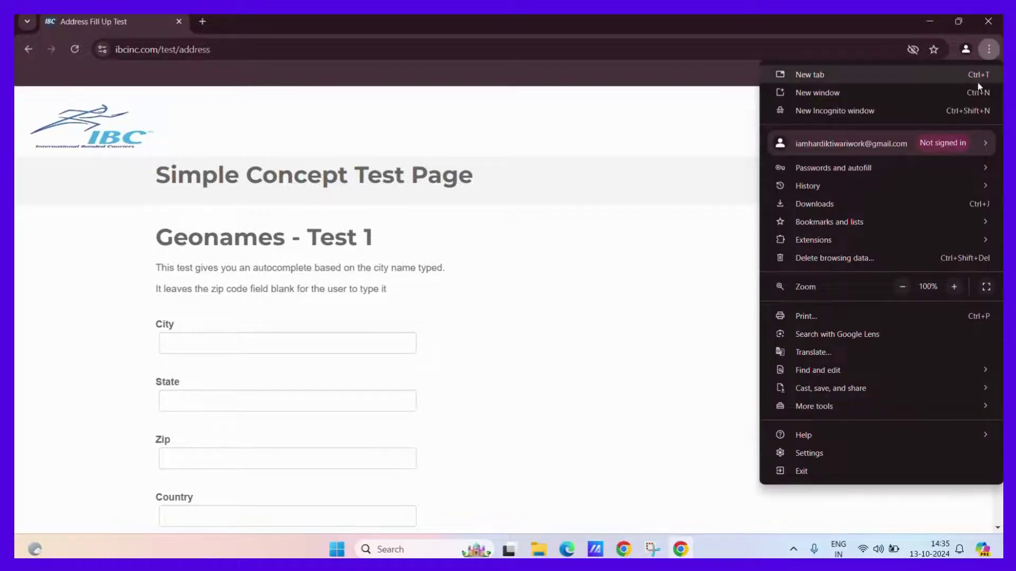
pyautogui.click(828, 453)
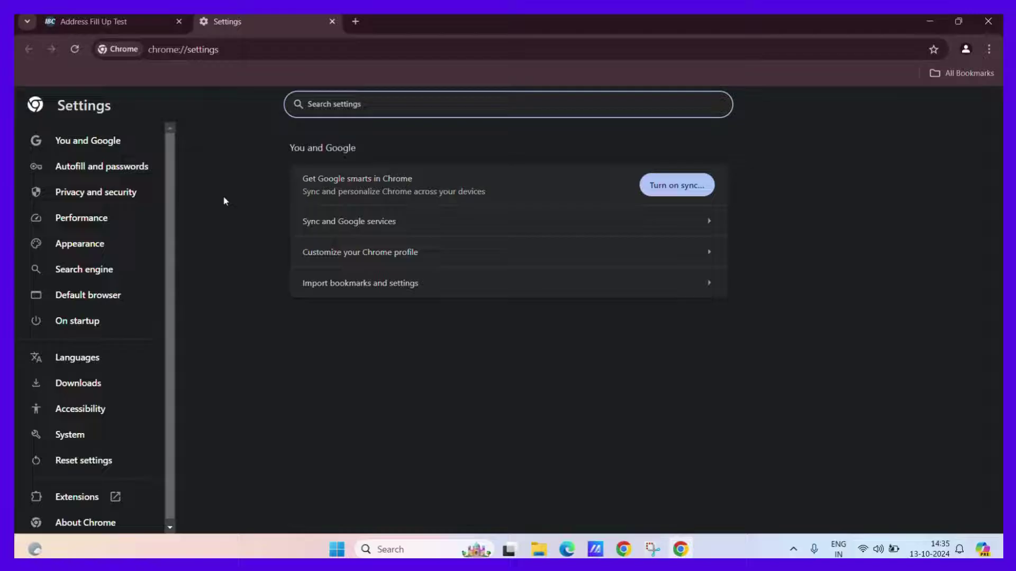
pyautogui.click(126, 173)
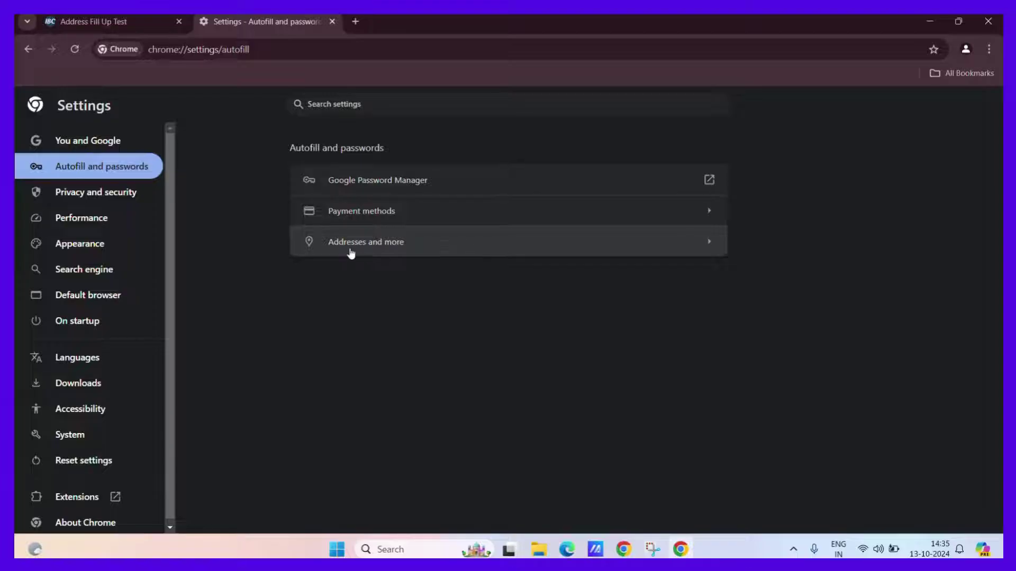
pyautogui.click(412, 252)
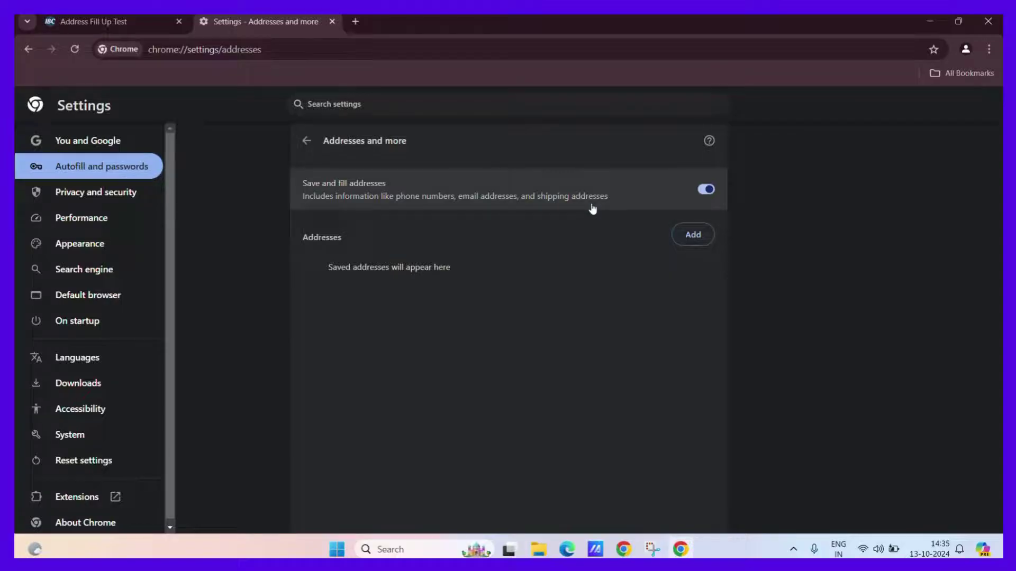
# Begin a new saved address with its name, organization and street 'street adress'
pyautogui.click(694, 236)
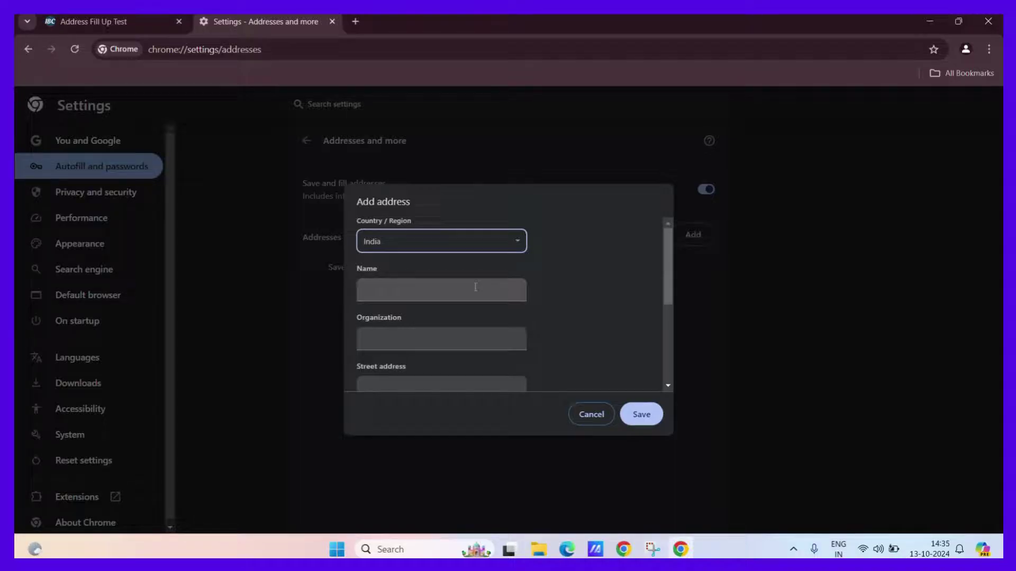
pyautogui.click(439, 291)
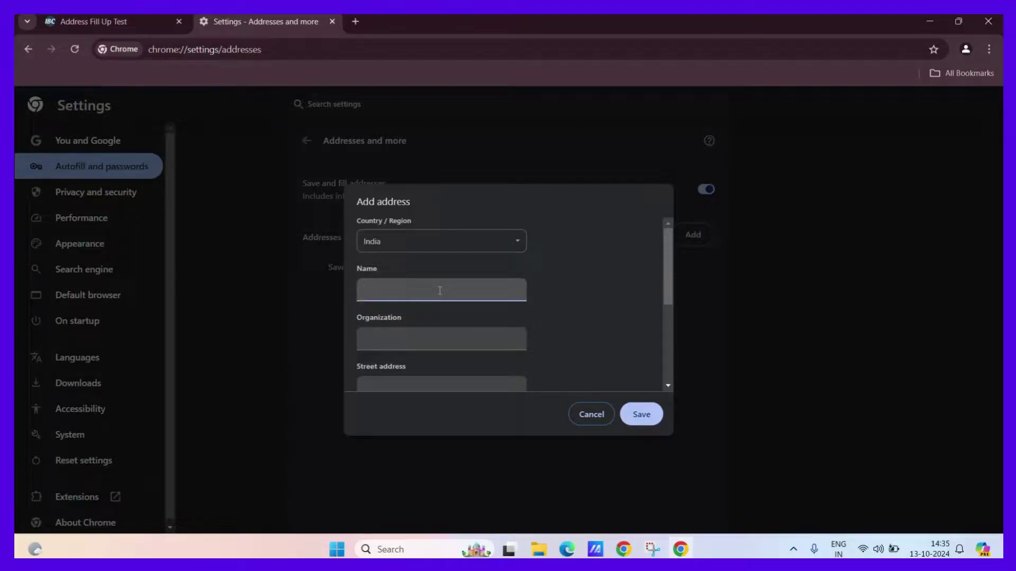
pyautogui.write('Test')
pyautogui.click(405, 336)
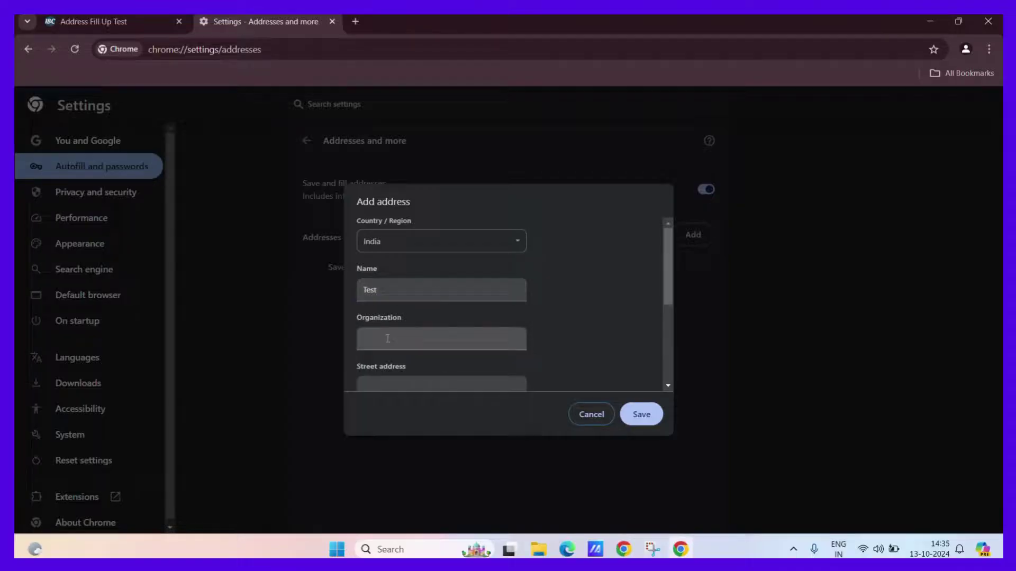
pyautogui.write('Org')
pyautogui.scroll(-2, 384, 338)
pyautogui.click(378, 313)
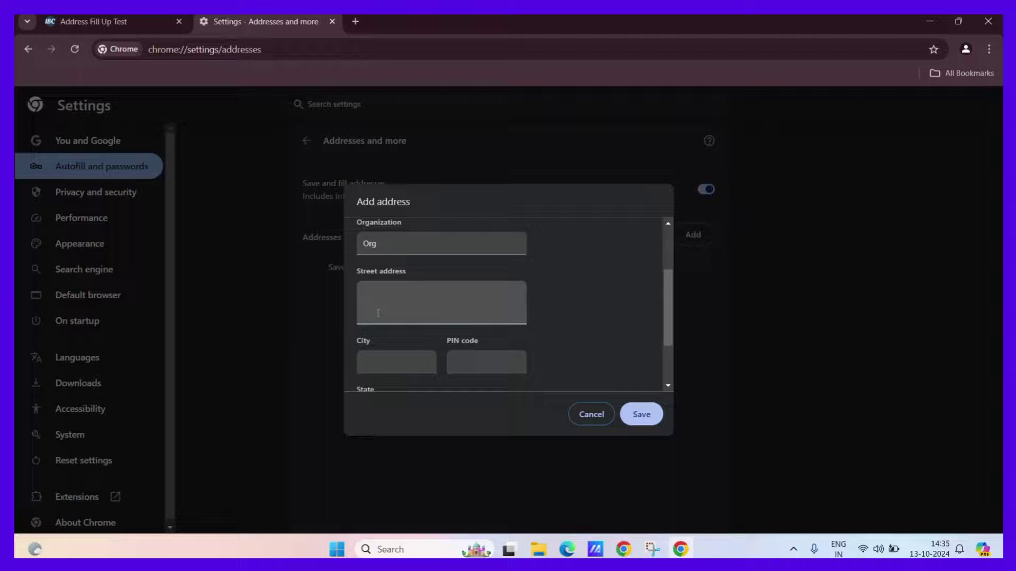
pyautogui.write('street ad')
pyautogui.write('dress')
pyautogui.scroll(-2, 378, 306)
# Enter the city, PIN code, state, phone and email, then save the address
pyautogui.click(375, 285)
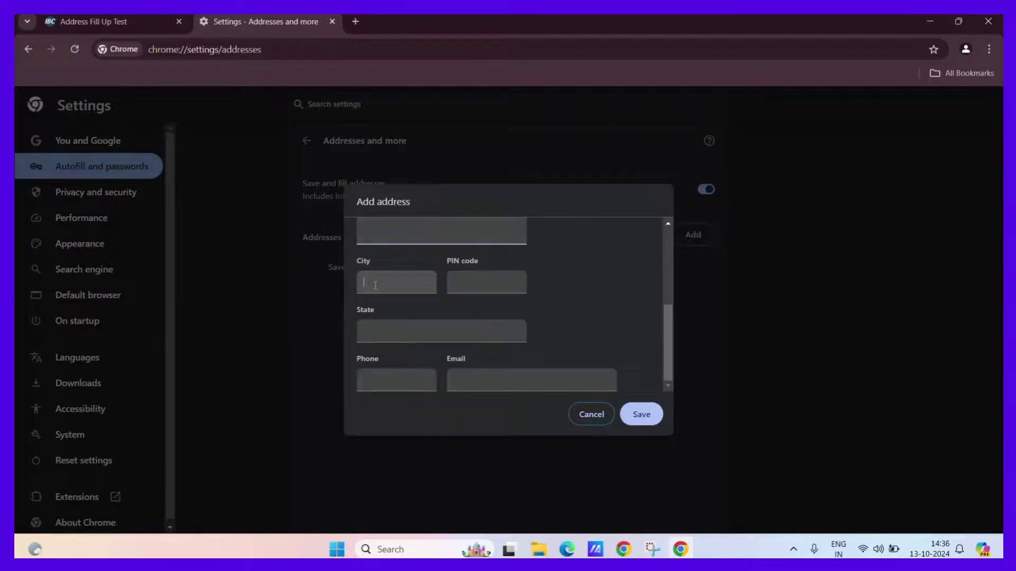
pyautogui.write('City')
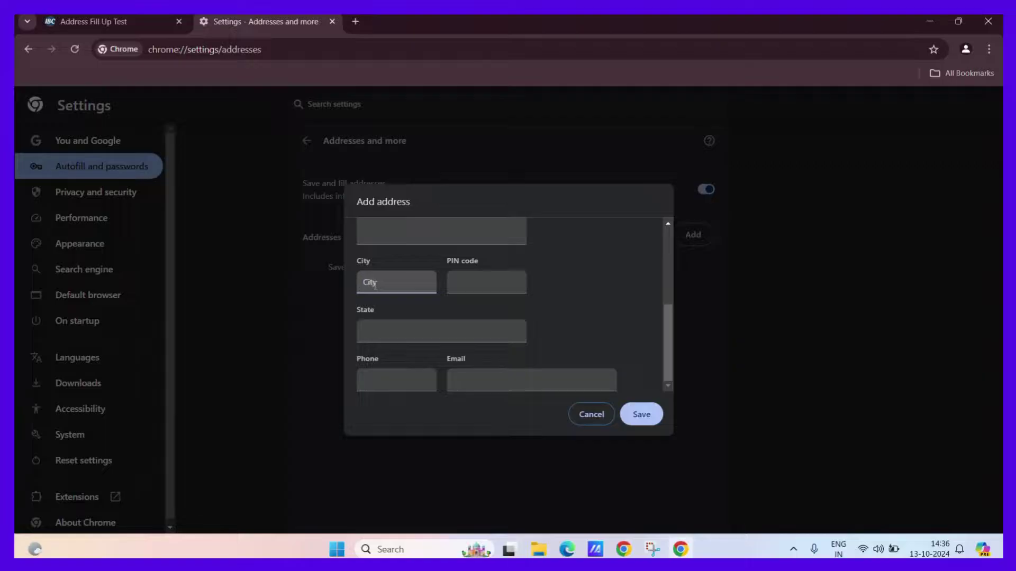
pyautogui.click(479, 280)
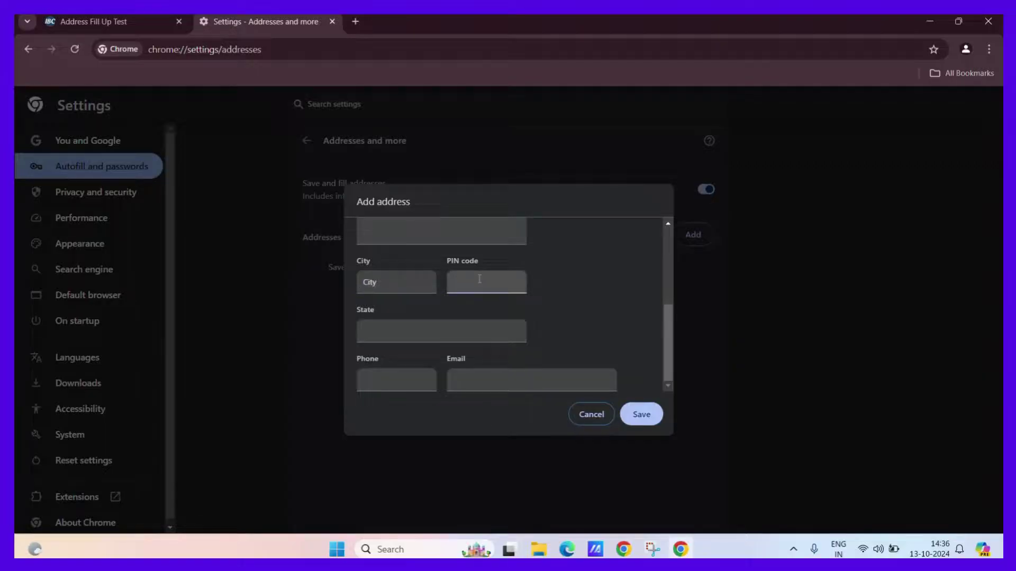
pyautogui.write('12546')
pyautogui.click(400, 327)
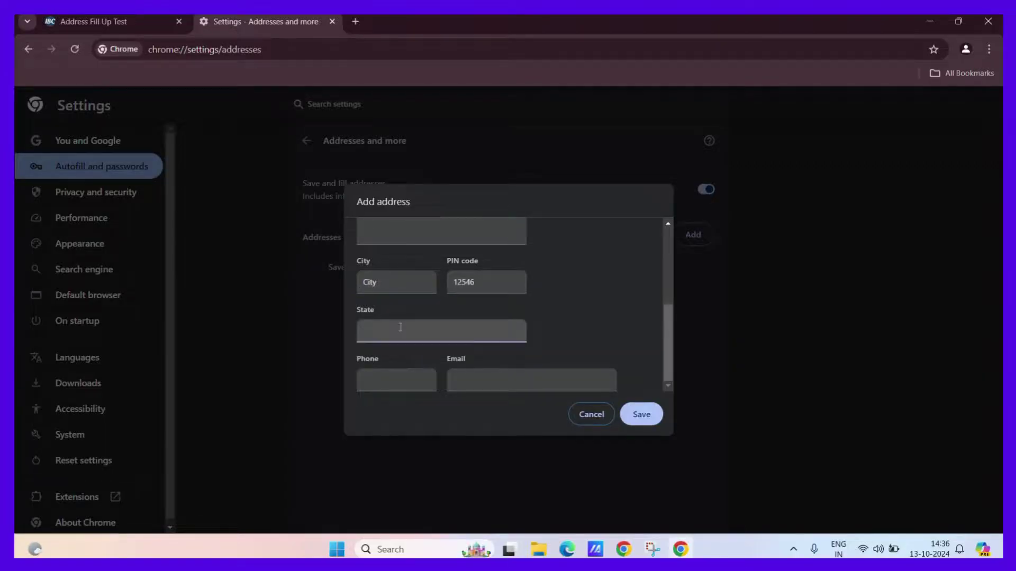
pyautogui.write('solid')
pyautogui.click(389, 375)
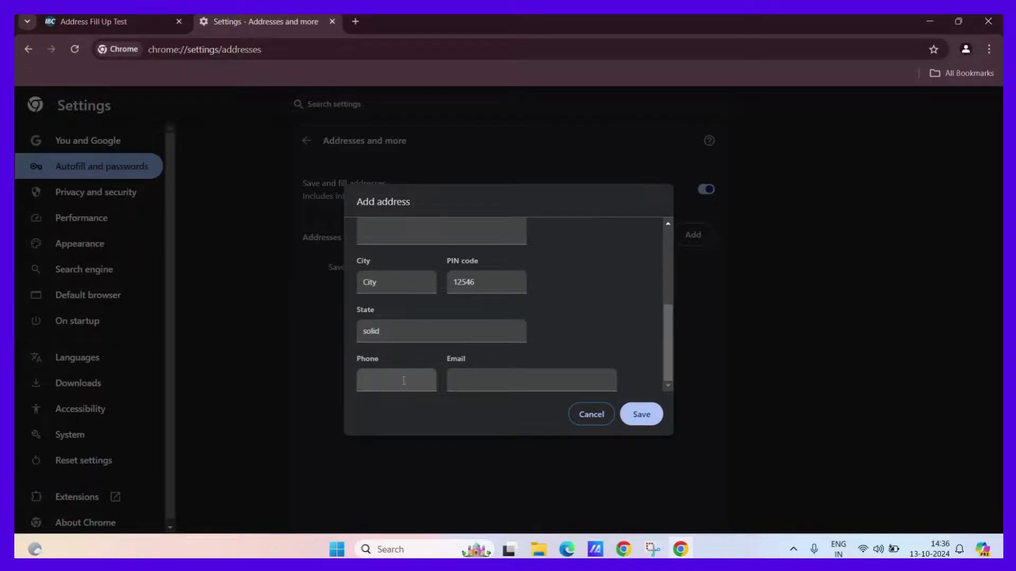
pyautogui.write('123456')
pyautogui.click(480, 381)
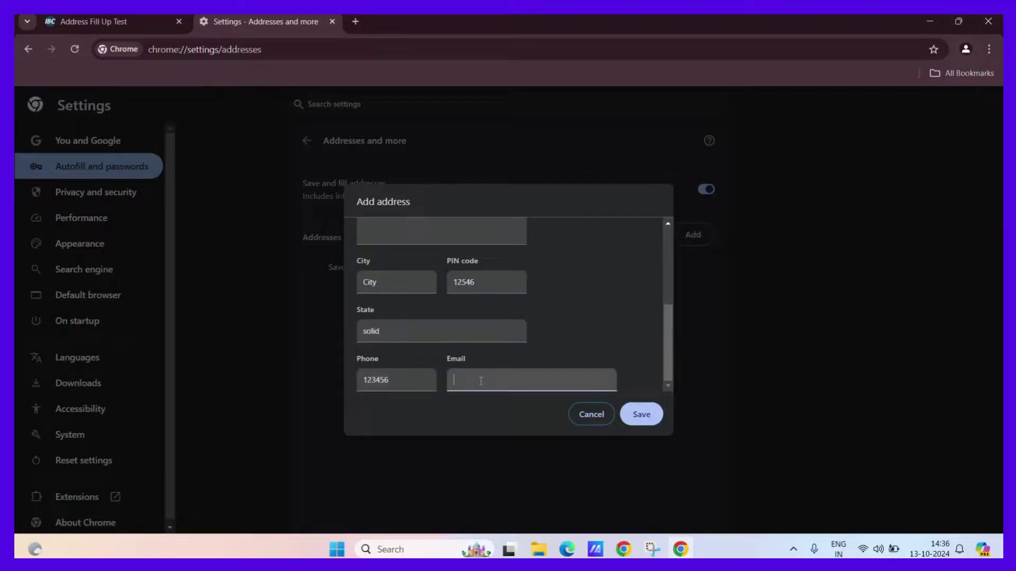
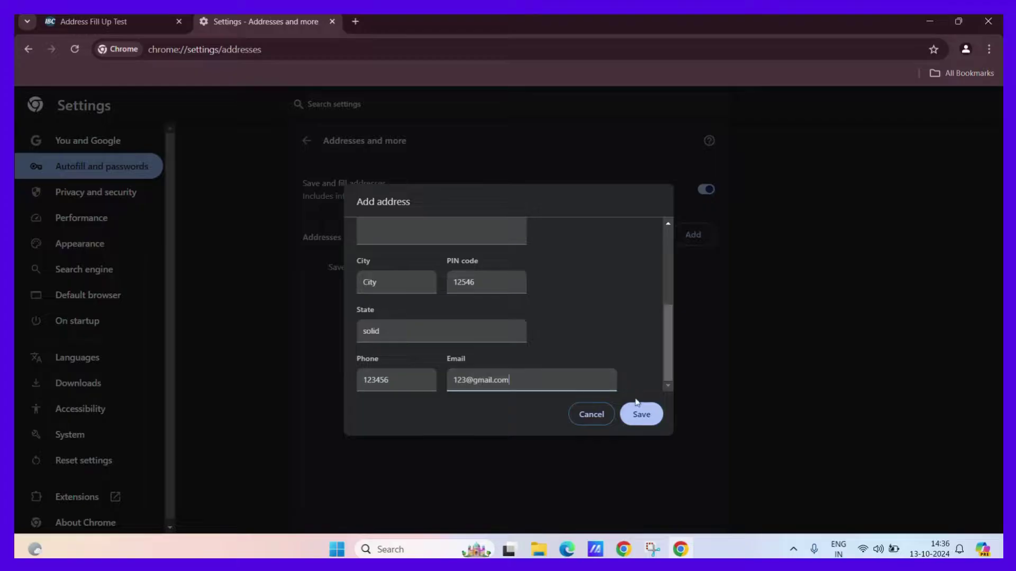
pyautogui.scroll(3, 589, 349)
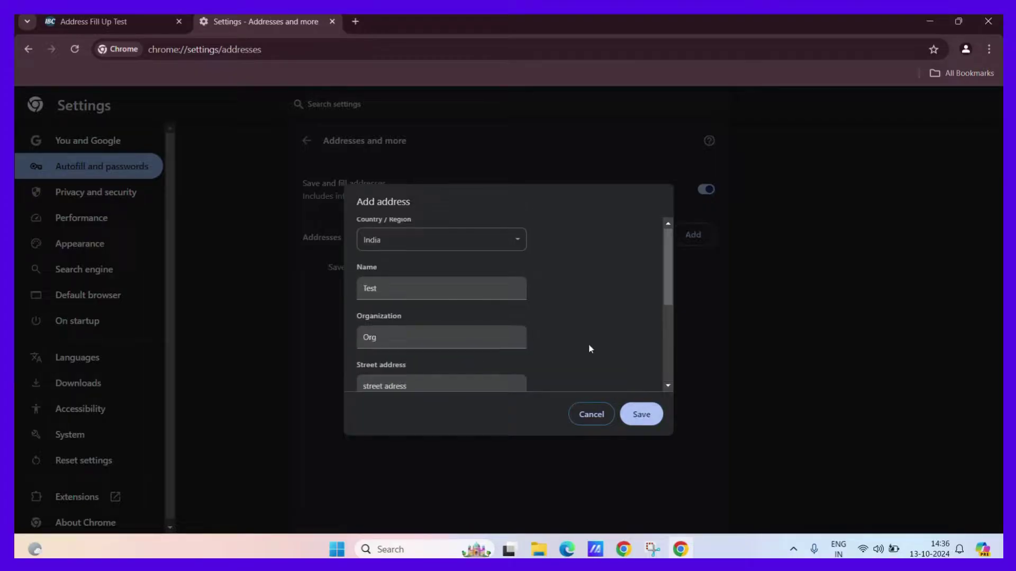
pyautogui.scroll(-5, 590, 348)
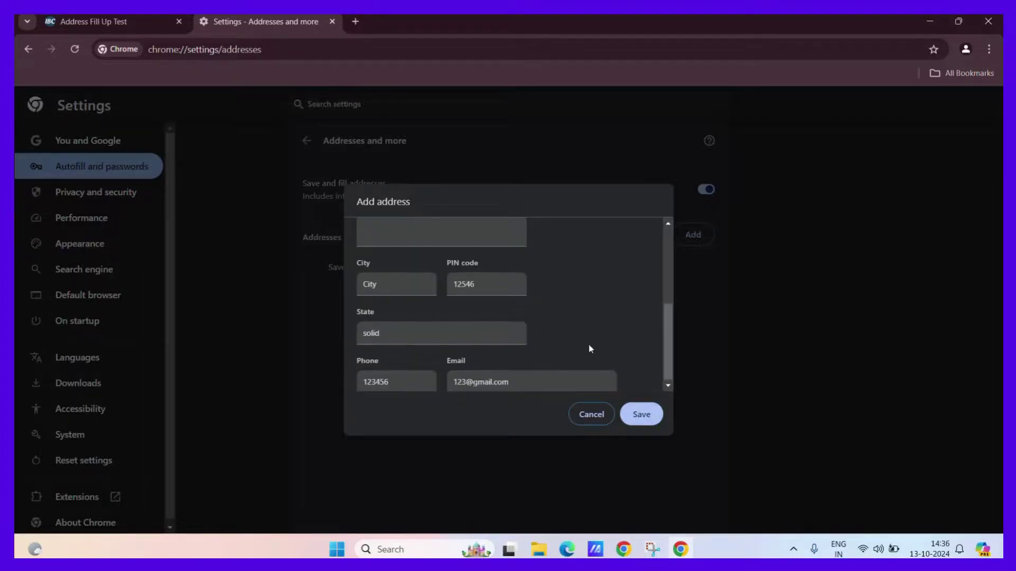
pyautogui.scroll(5, 589, 349)
pyautogui.scroll(-5, 590, 349)
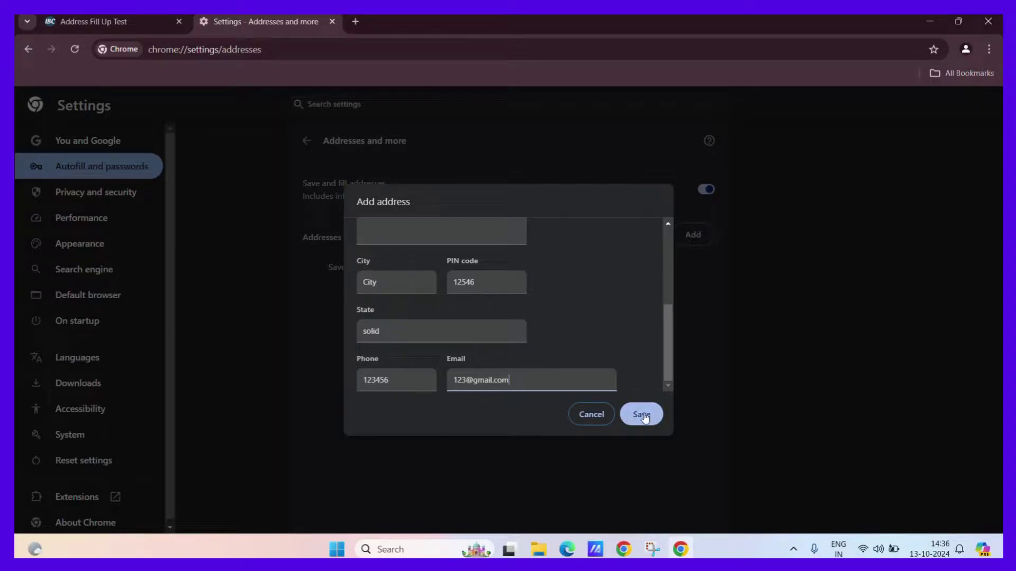
pyautogui.click(641, 414)
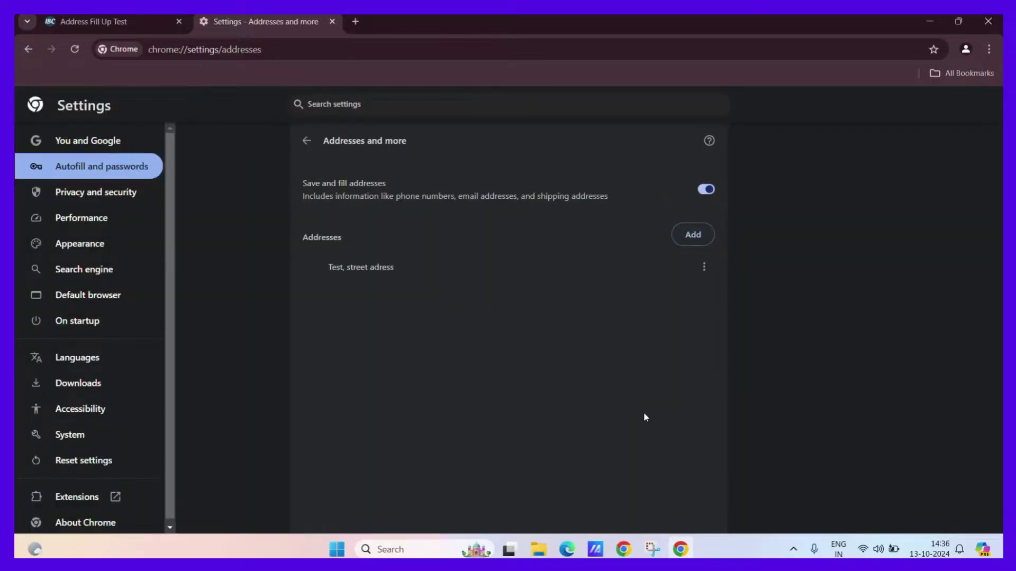
pyautogui.tripleClick(371, 268)
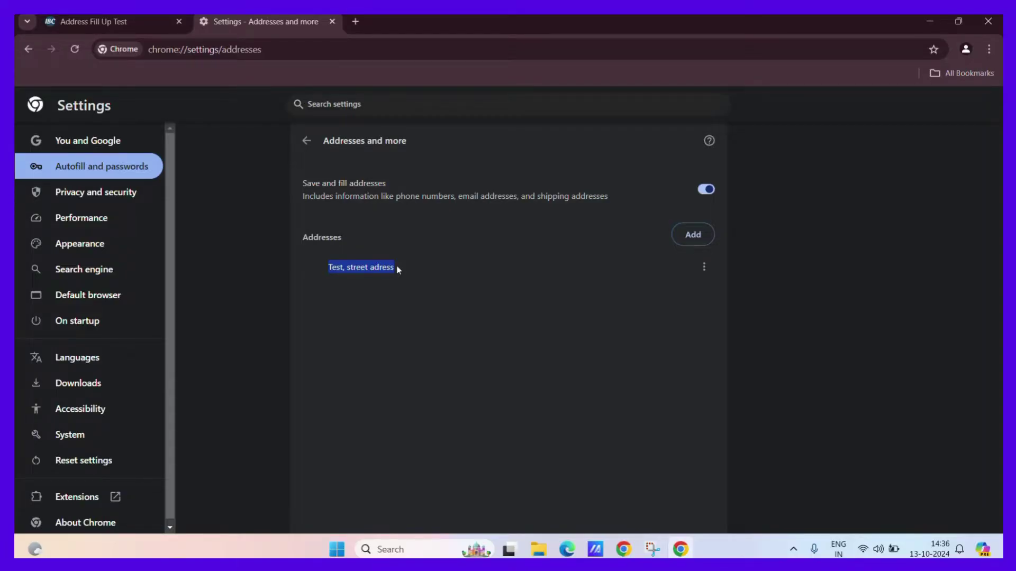
# On the Address Fill Up Test tab, fill Test 1 from the City field's saved-address suggestion
pyautogui.click(145, 25)
pyautogui.scroll(-2, 360, 259)
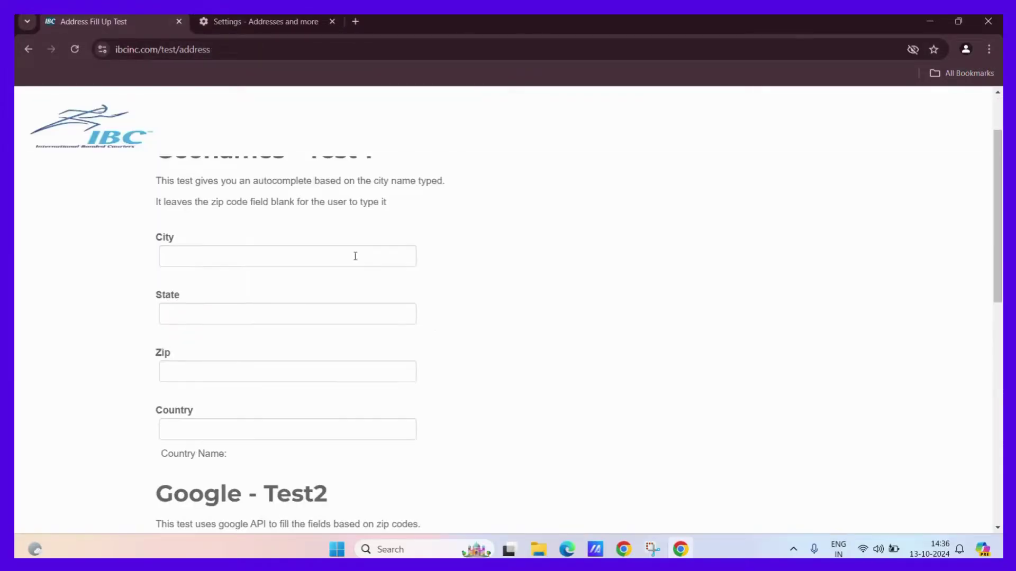
pyautogui.click(227, 255)
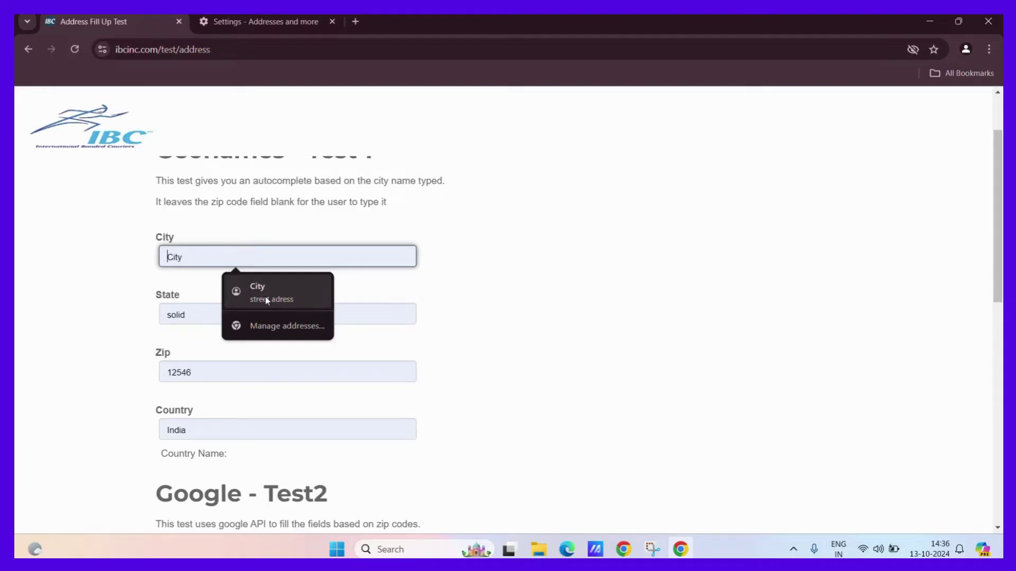
pyautogui.click(266, 301)
pyautogui.scroll(-2, 315, 373)
pyautogui.scroll(-3, 315, 378)
pyautogui.scroll(-3, 315, 378)
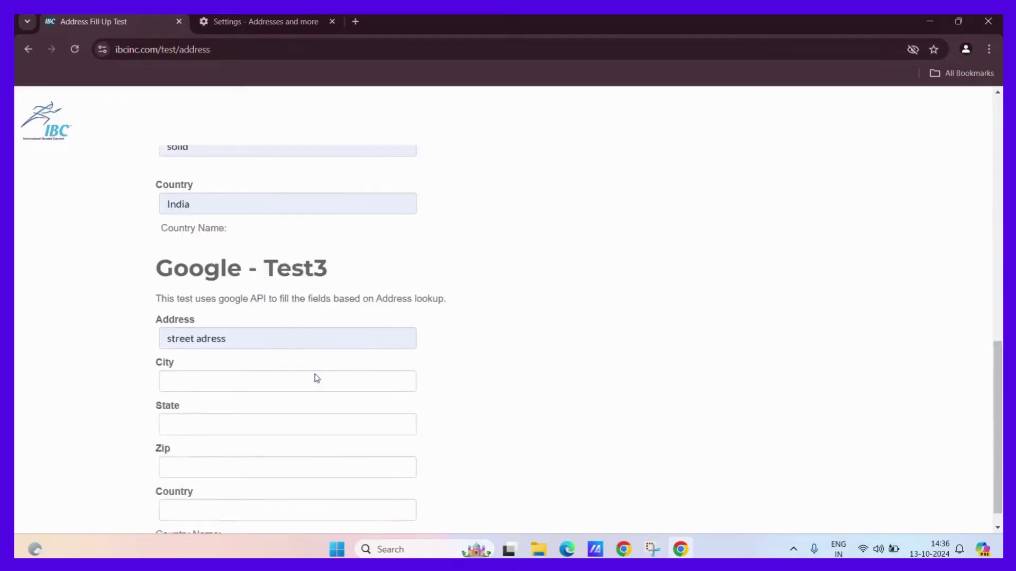
pyautogui.scroll(-1, 315, 379)
pyautogui.scroll(5, 316, 379)
pyautogui.scroll(3, 315, 379)
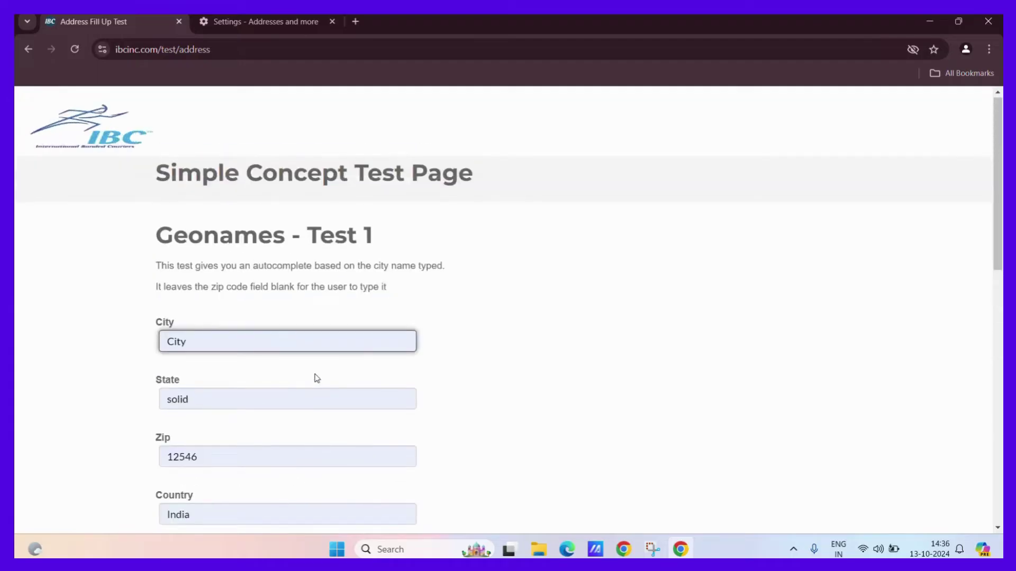
pyautogui.scroll(-3, 315, 379)
pyautogui.scroll(-3, 315, 379)
pyautogui.scroll(4, 315, 379)
pyautogui.scroll(2, 315, 379)
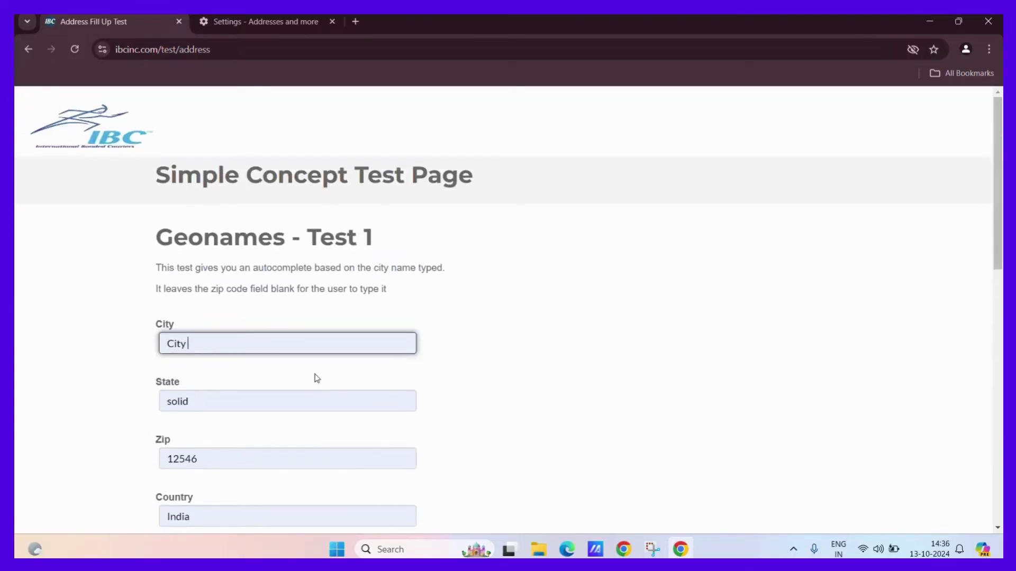